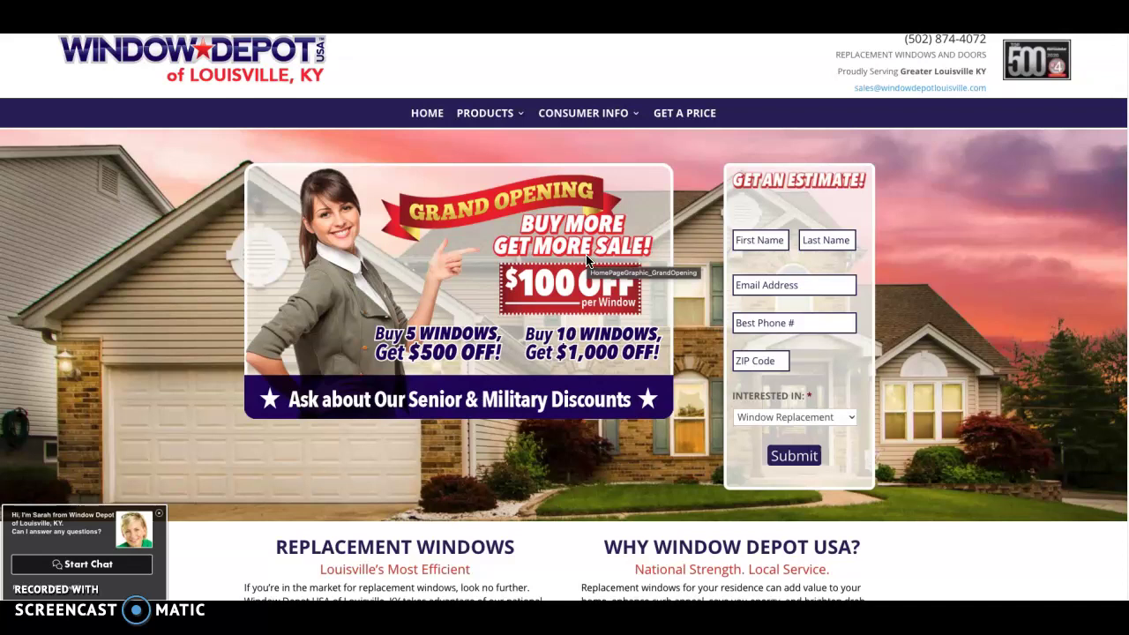
# Bring up the Champion Windows and Home Exteriors of Louisville page and block its location request.
pyautogui.click(568, 260)
pyautogui.click(590, 366)
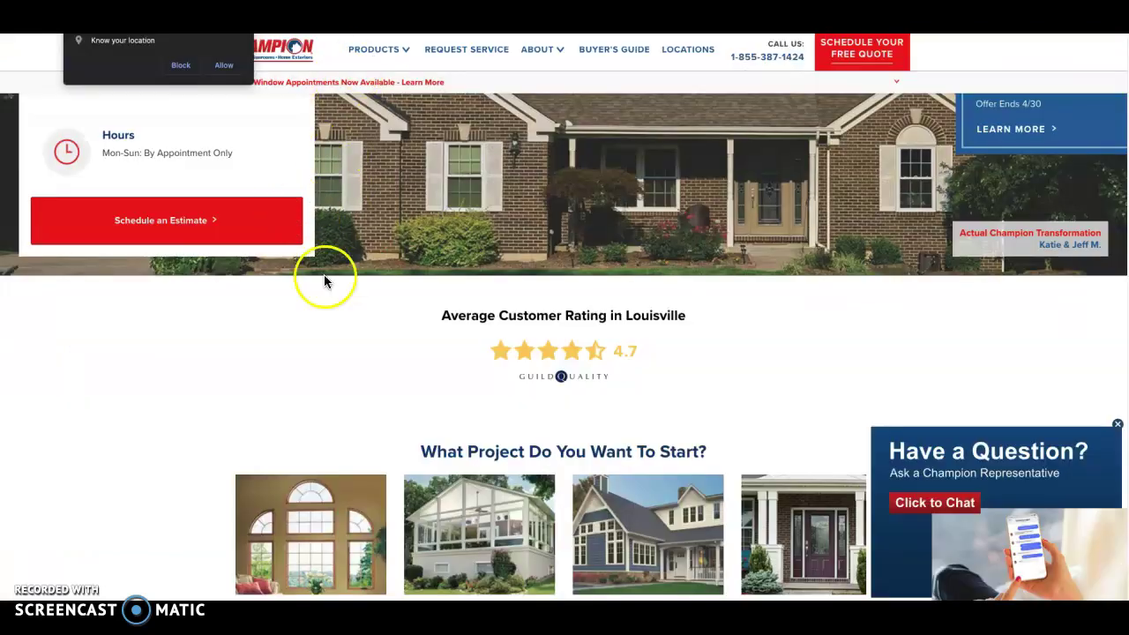
pyautogui.scroll(2, 323, 277)
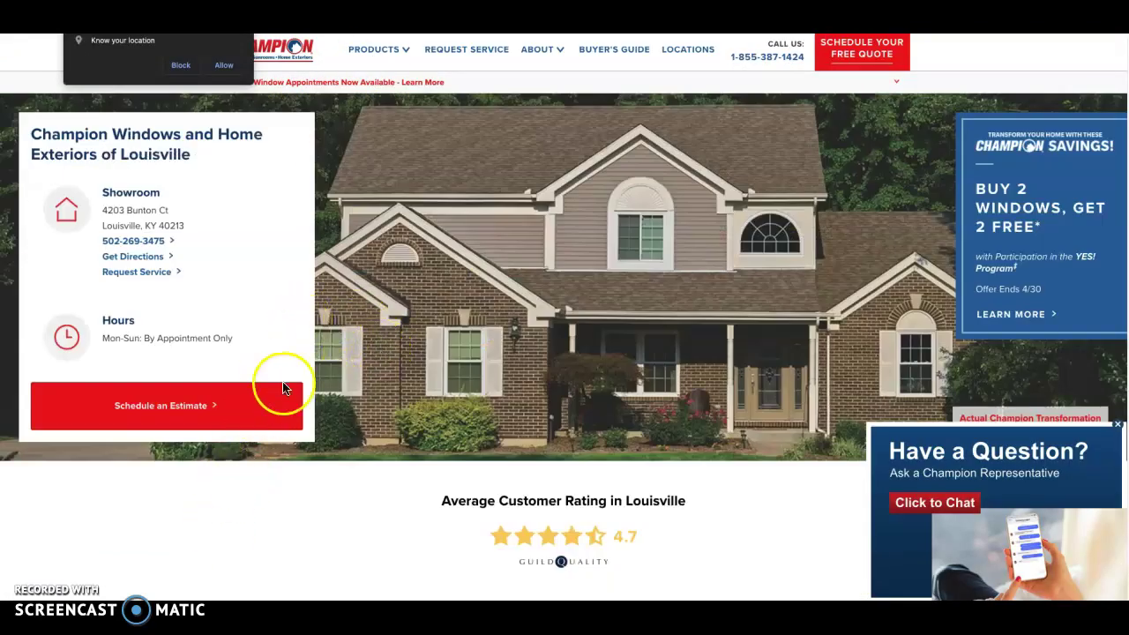
pyautogui.click(189, 67)
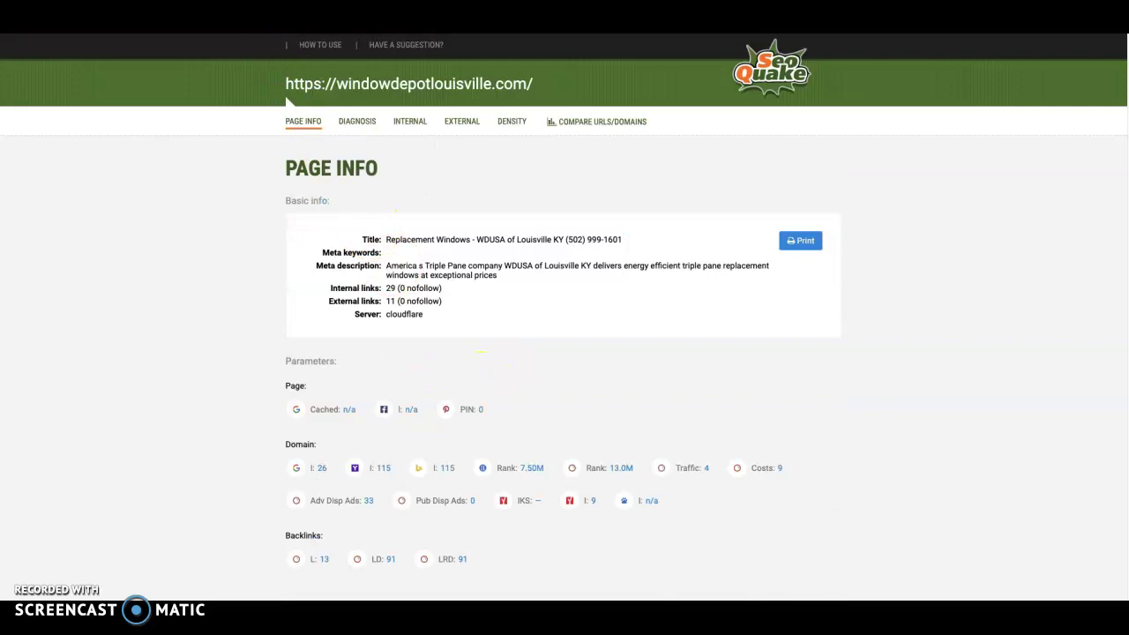
# Scan the windowdepotlouisville.com SEOquake report down to its Keywords density table.
pyautogui.hotkey('ctrl', 'shift', 'Tab')
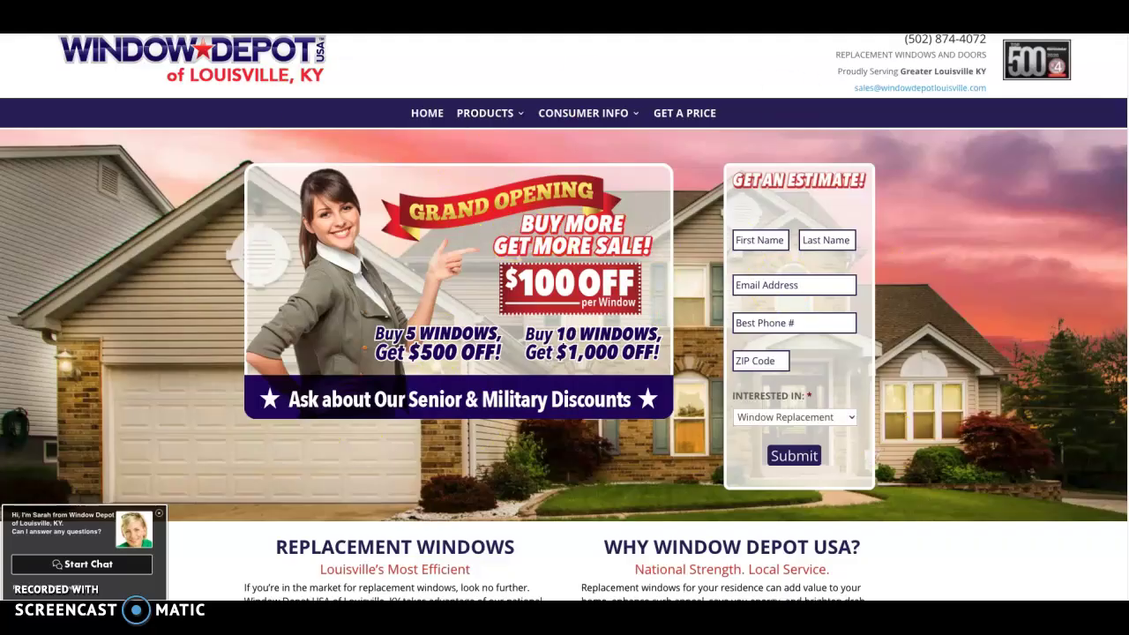
pyautogui.hotkey('ctrl', 'Tab')
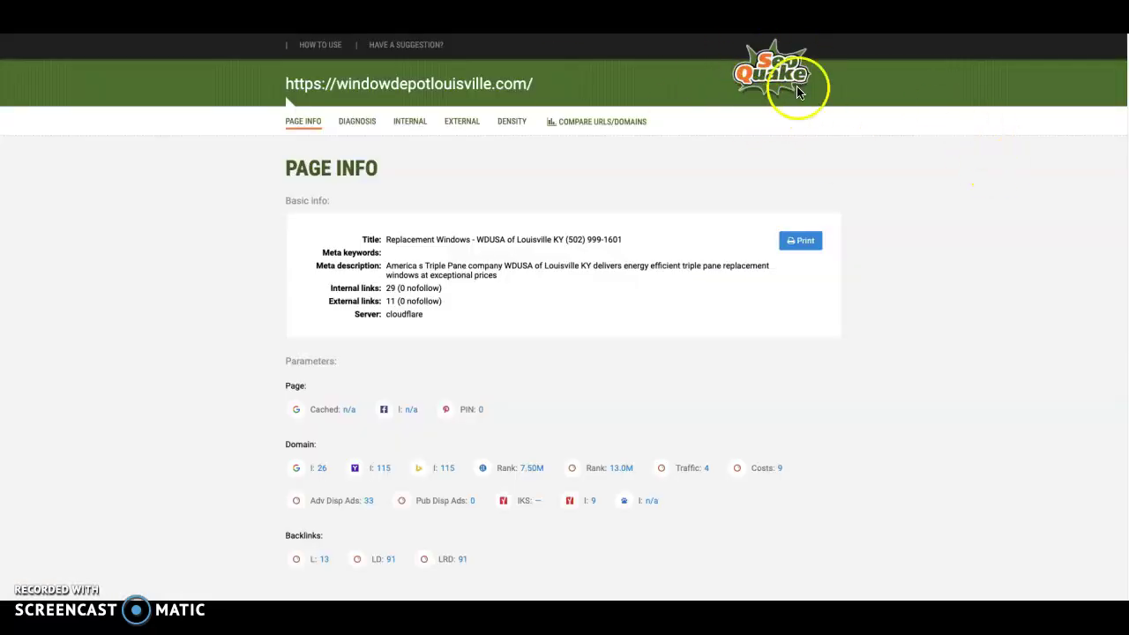
pyautogui.scroll(-2, 634, 353)
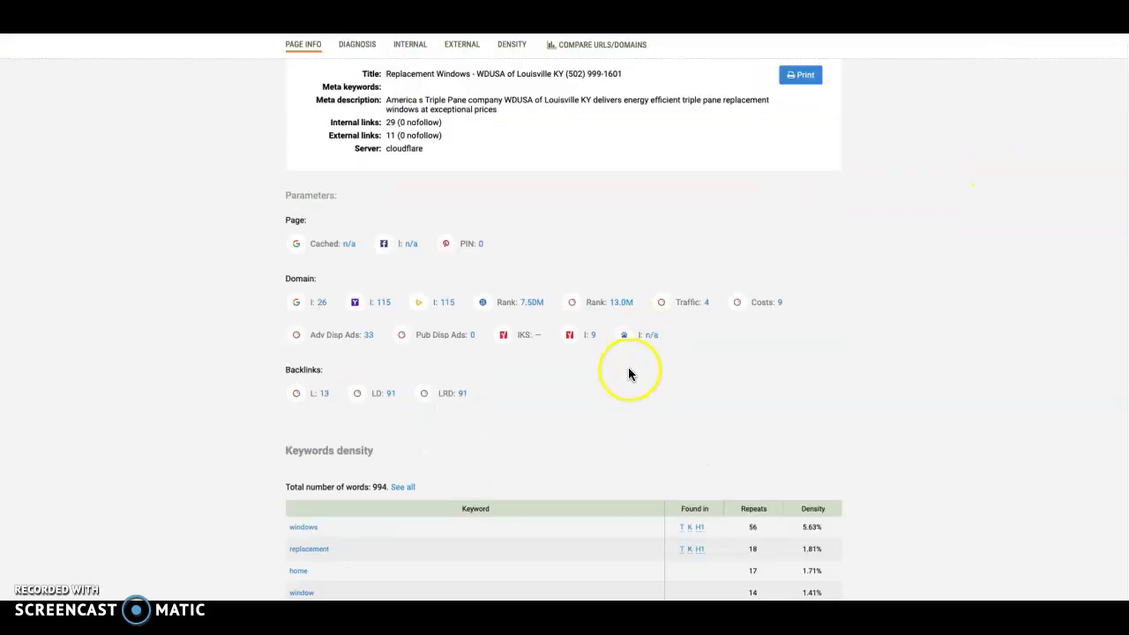
pyautogui.scroll(-2, 485, 438)
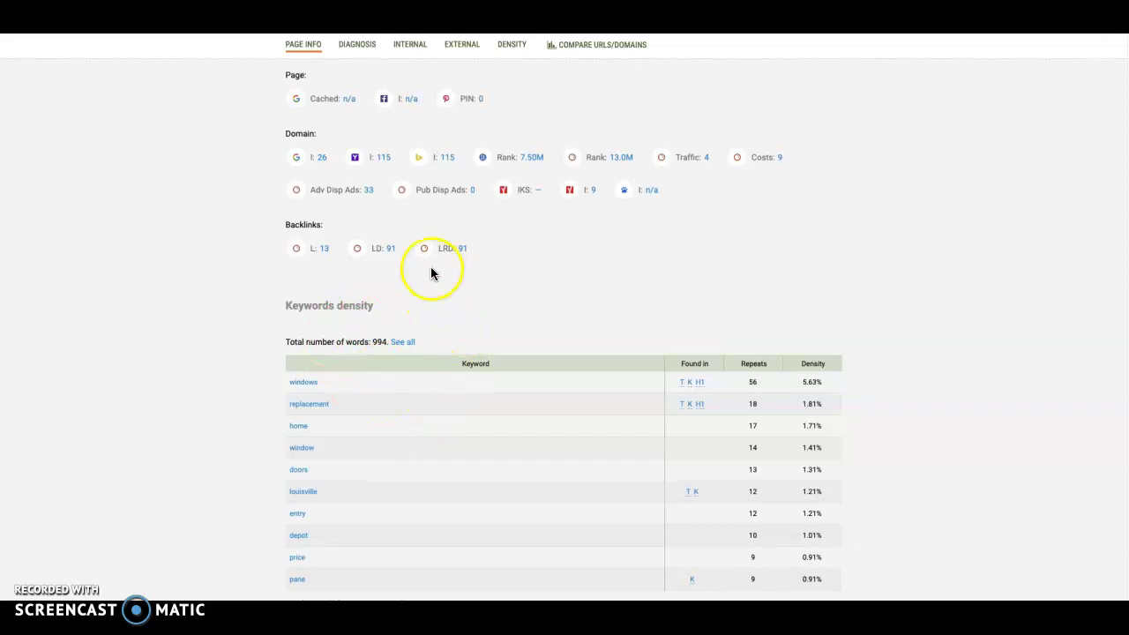
pyautogui.scroll(5, 430, 267)
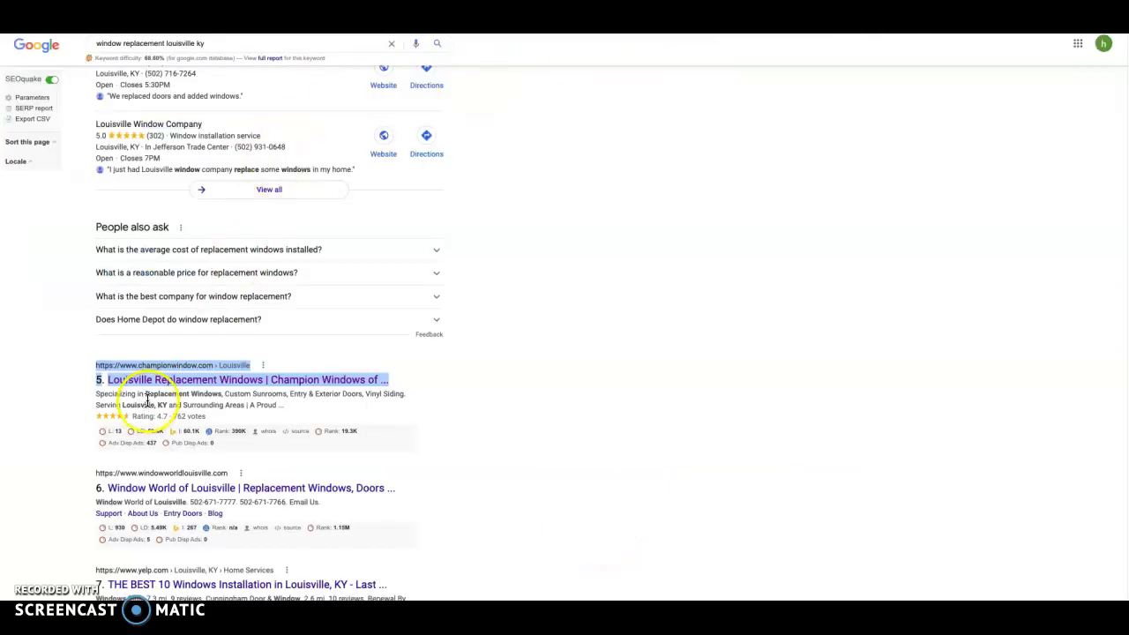
# Look through the 'window replacement louisville ky' Google results and local pack.
pyautogui.click(683, 436)
pyautogui.scroll(6, 270, 384)
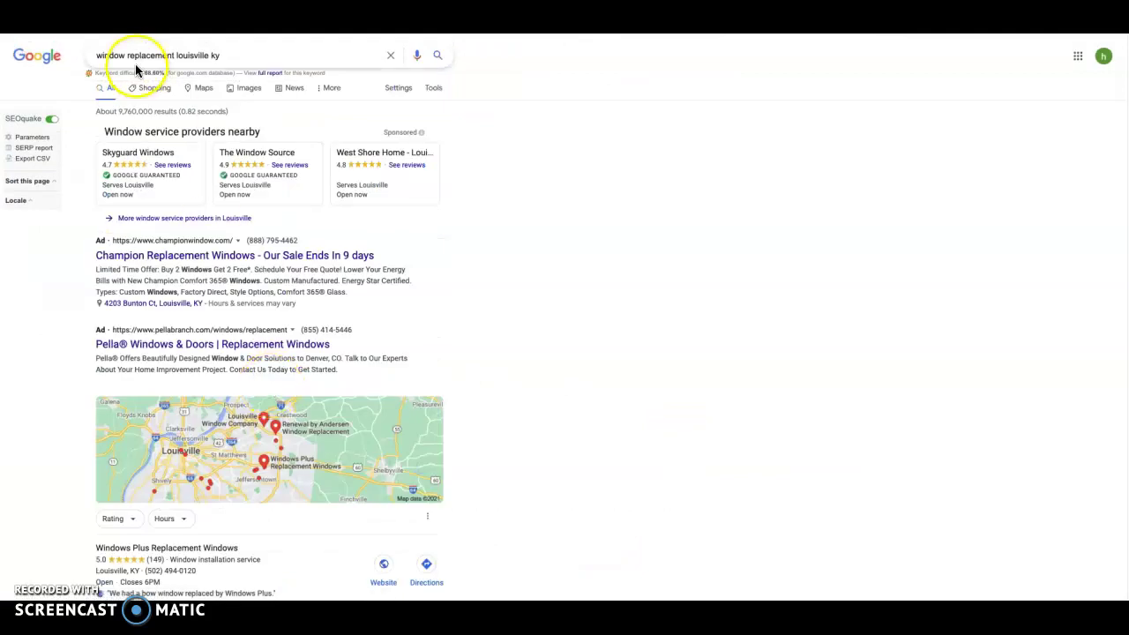
pyautogui.scroll(-5, 409, 320)
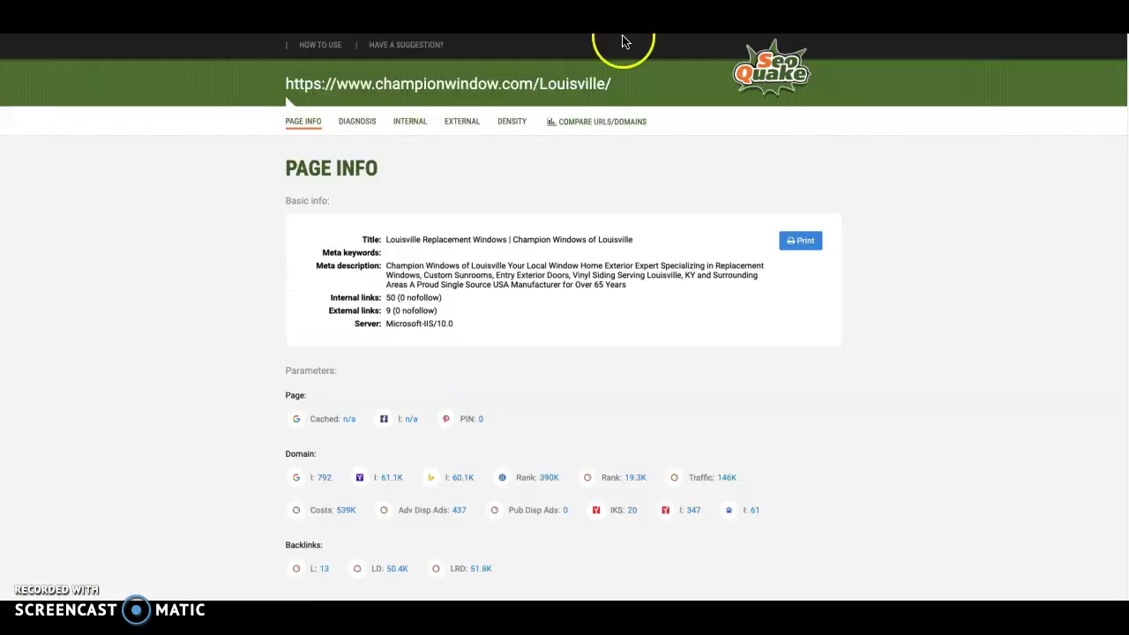
pyautogui.scroll(-4, 527, 335)
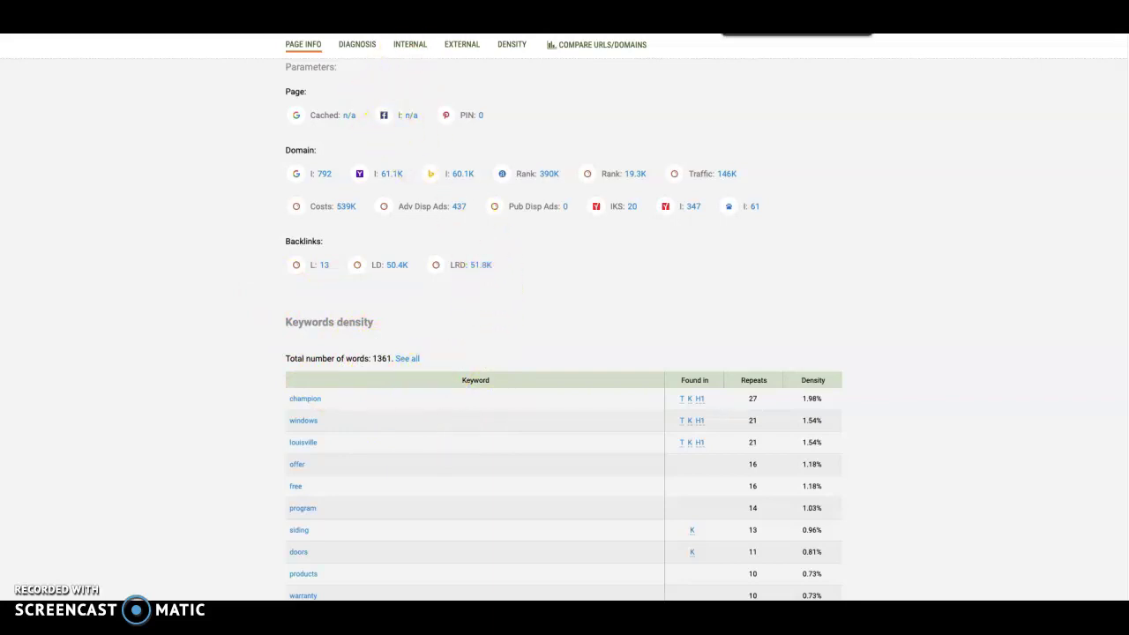
# Compare both SEOquake reports, ending at the top of championwindow.com/Louisville's summary (50 internal, 9 external links).
pyautogui.hotkey('ctrl', 'w')
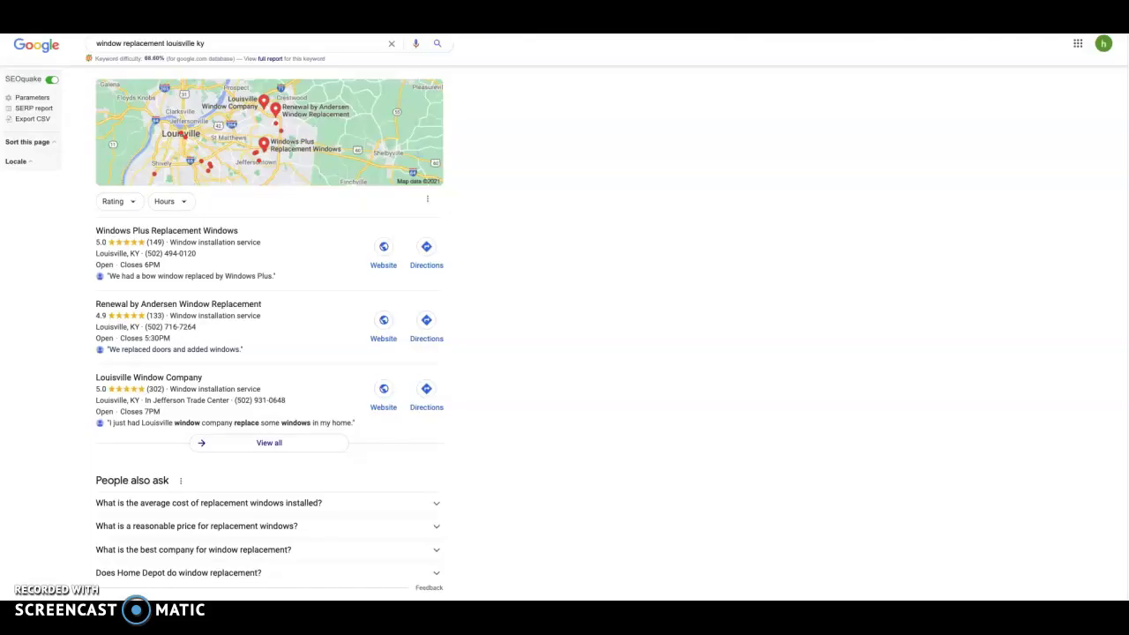
pyautogui.scroll(4, 262, 160)
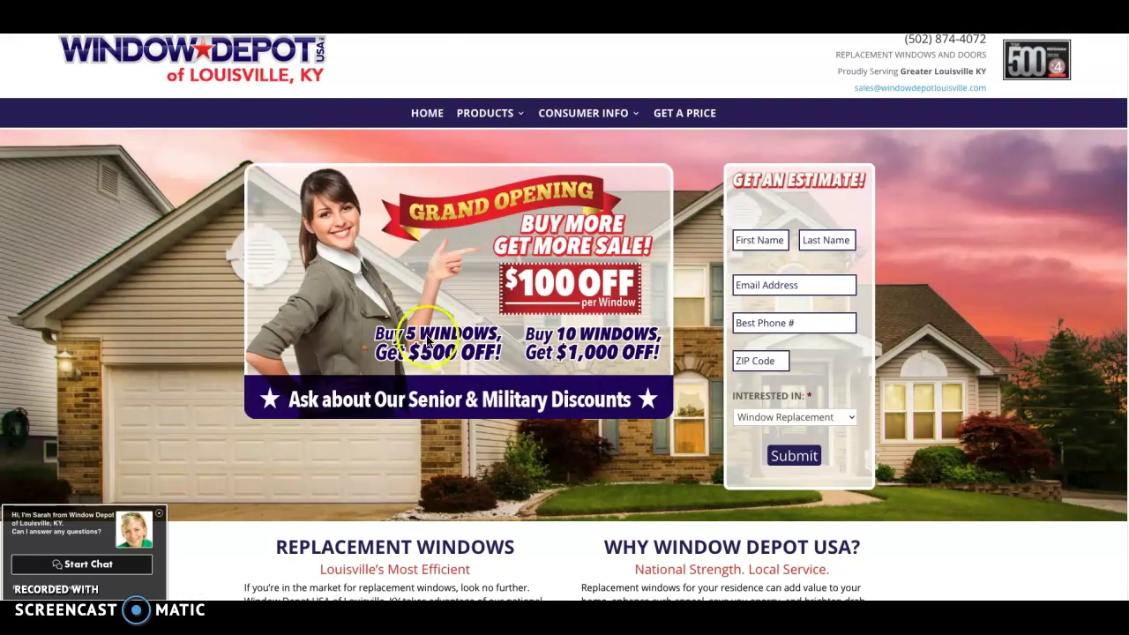
pyautogui.scroll(-1, 427, 510)
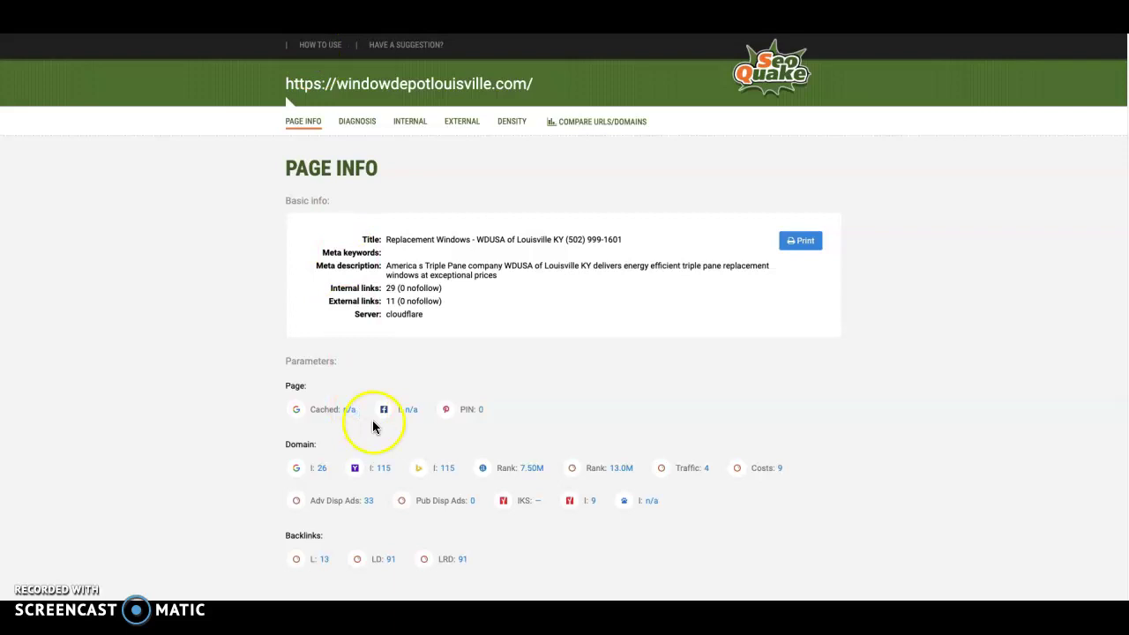
pyautogui.scroll(-4, 380, 441)
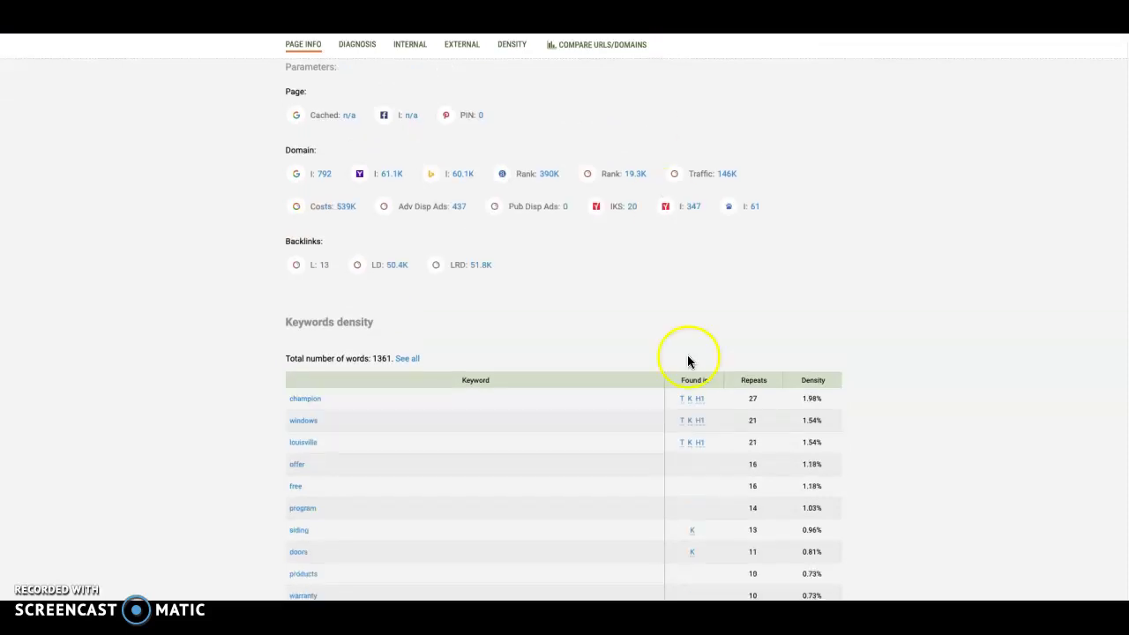
pyautogui.scroll(-5, 688, 360)
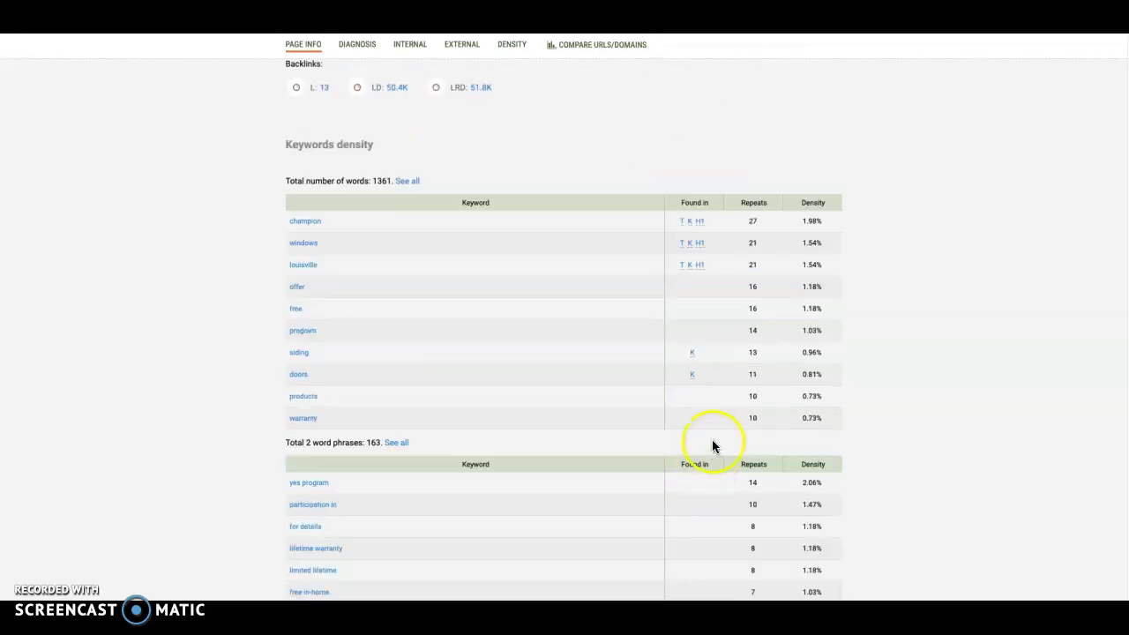
pyautogui.scroll(1, 715, 330)
pyautogui.scroll(8, 444, 45)
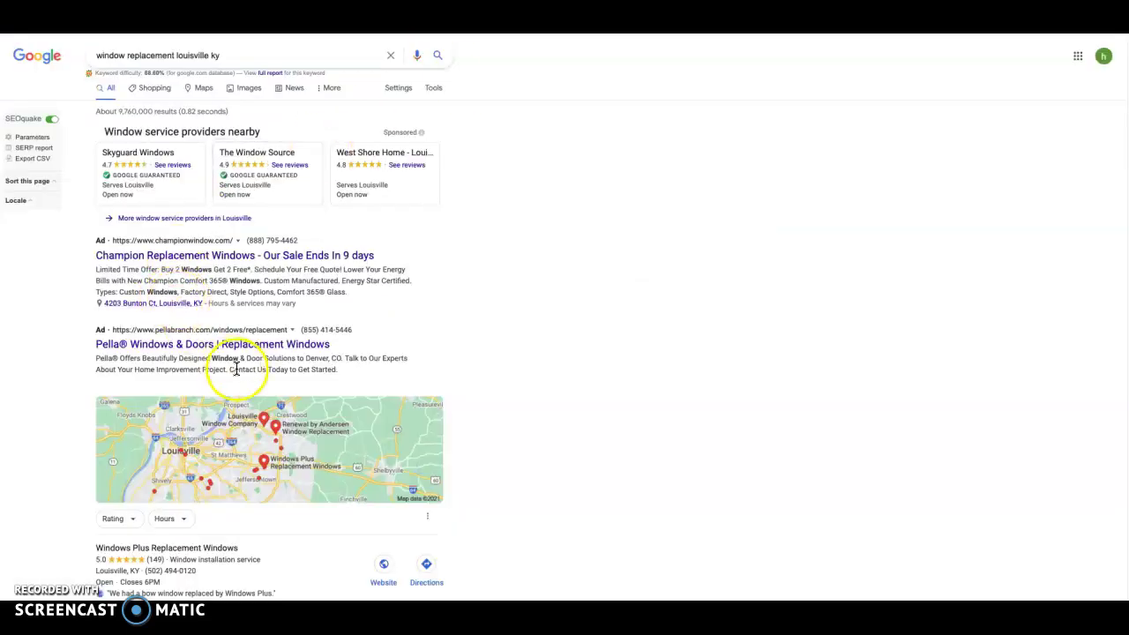
# Review the map pack listing Windows Plus, Renewal by Andersen and Louisville Window Company.
pyautogui.scroll(-3, 265, 371)
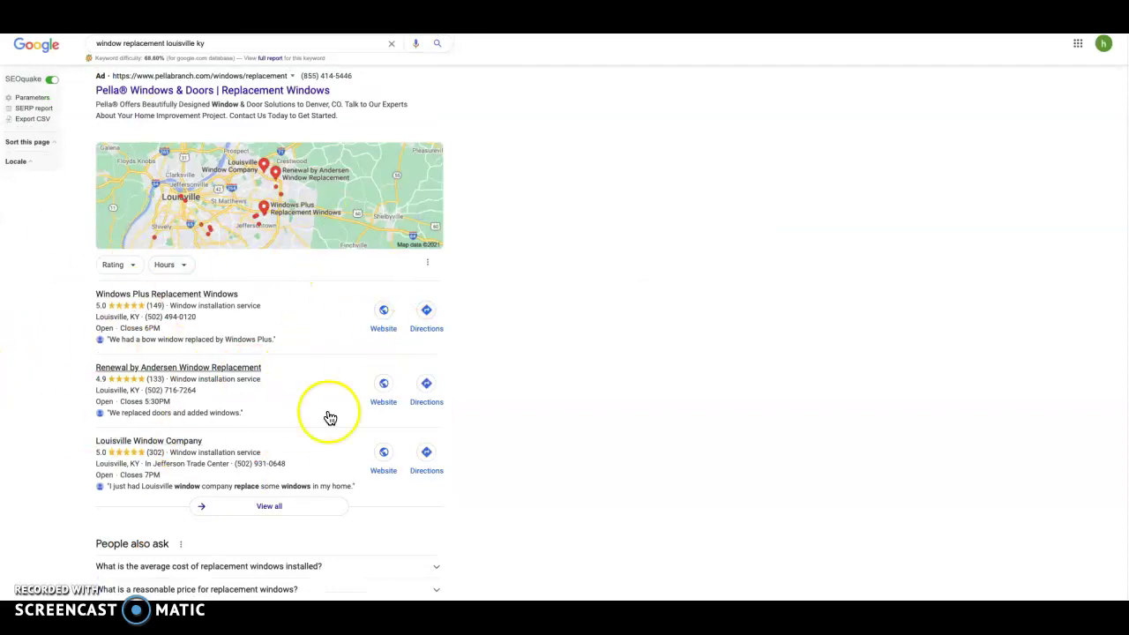
pyautogui.scroll(3, 284, 277)
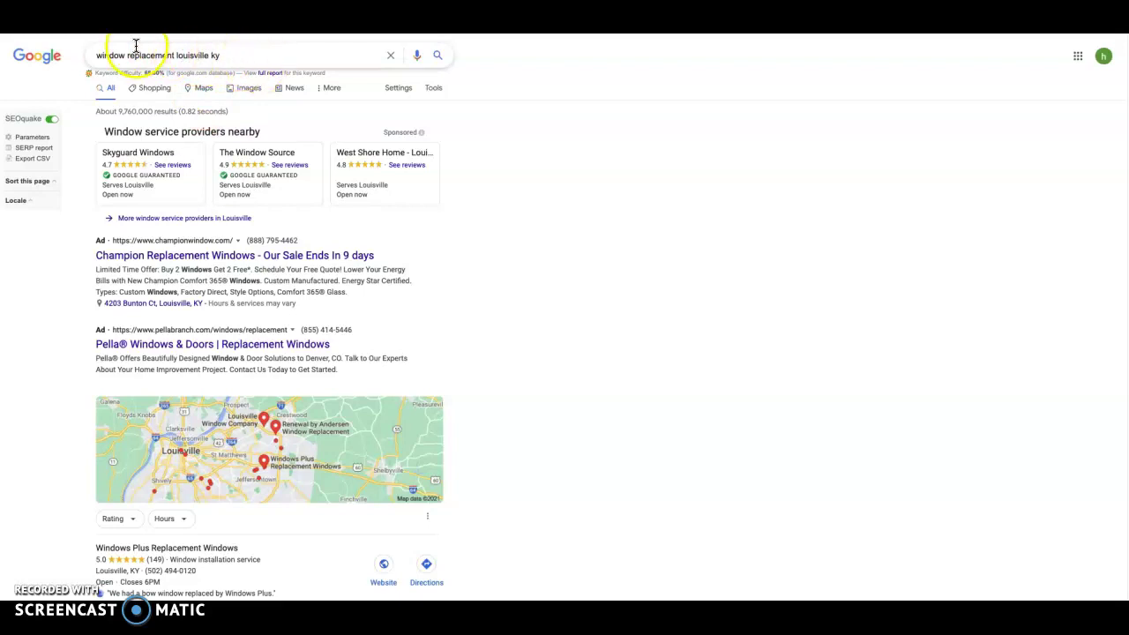
pyautogui.scroll(-3, 302, 396)
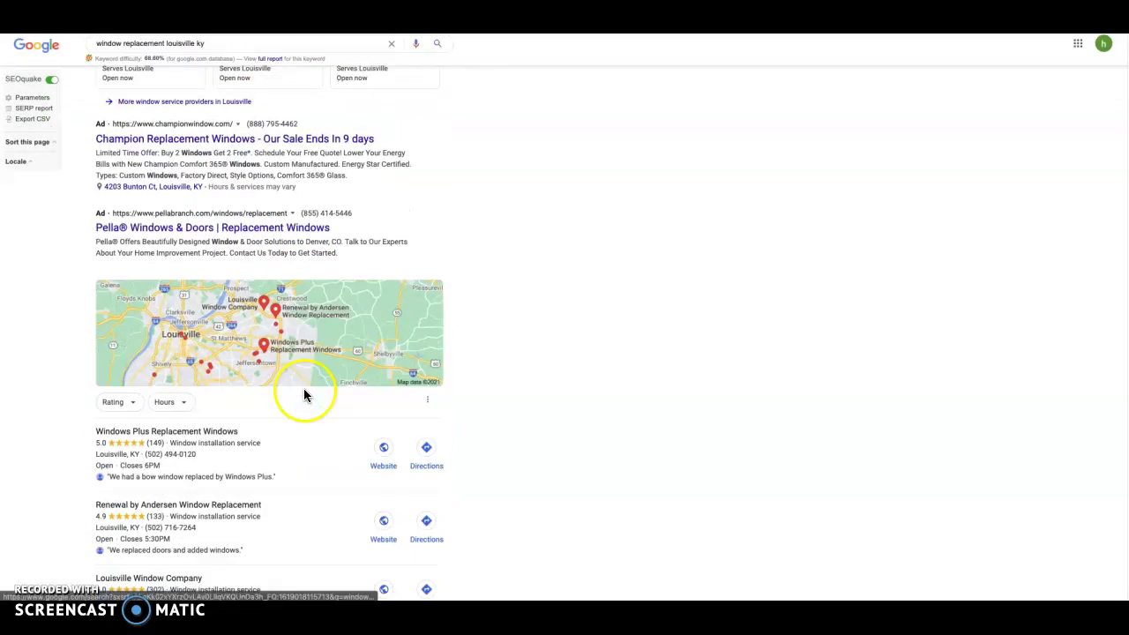
pyautogui.scroll(-2, 298, 404)
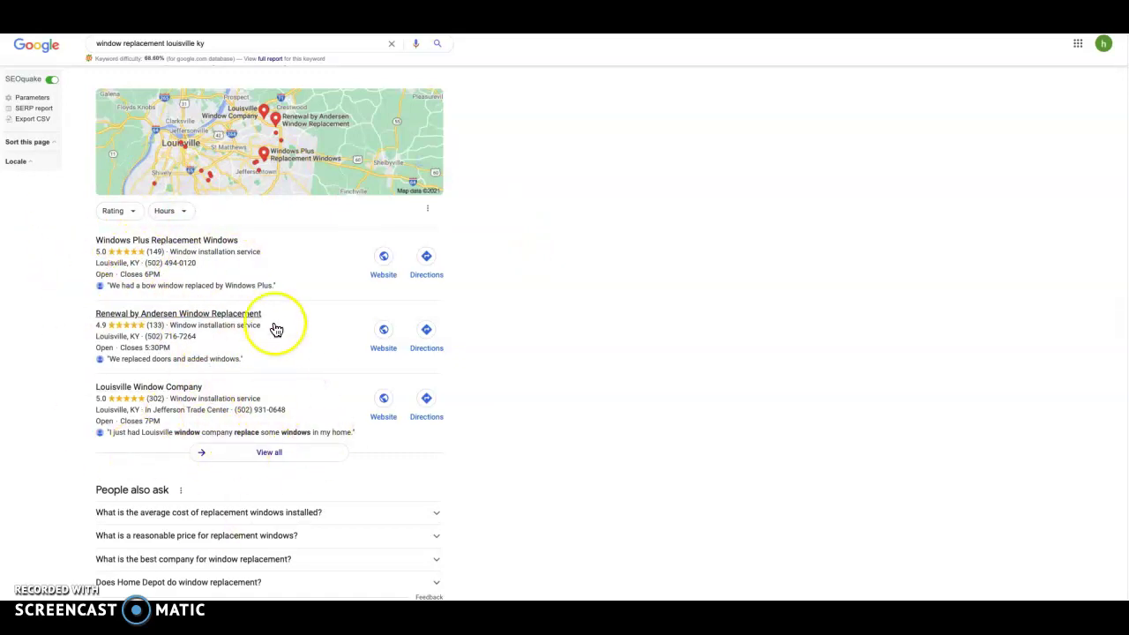
pyautogui.scroll(-1, 510, 449)
pyautogui.scroll(-3, 503, 446)
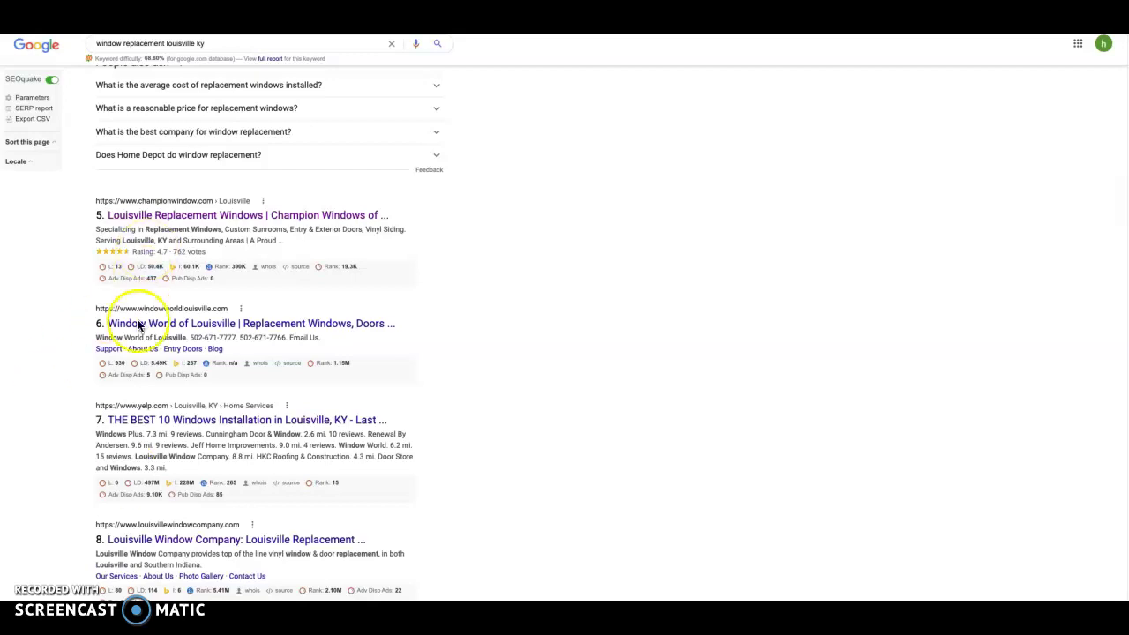
pyautogui.scroll(-15, 239, 578)
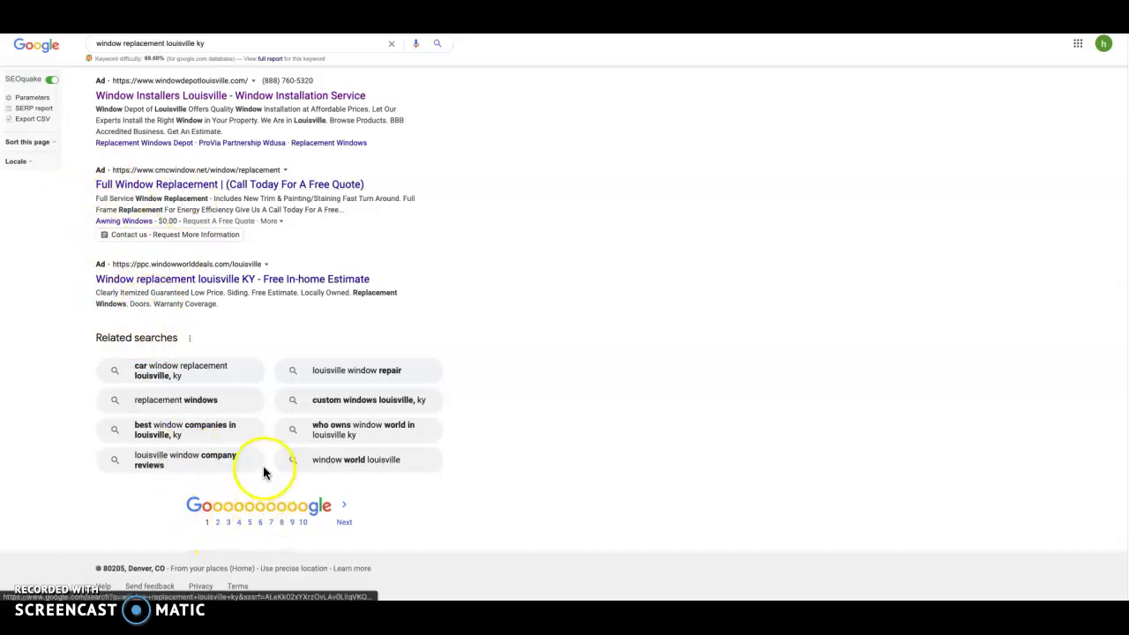
pyautogui.scroll(15, 263, 472)
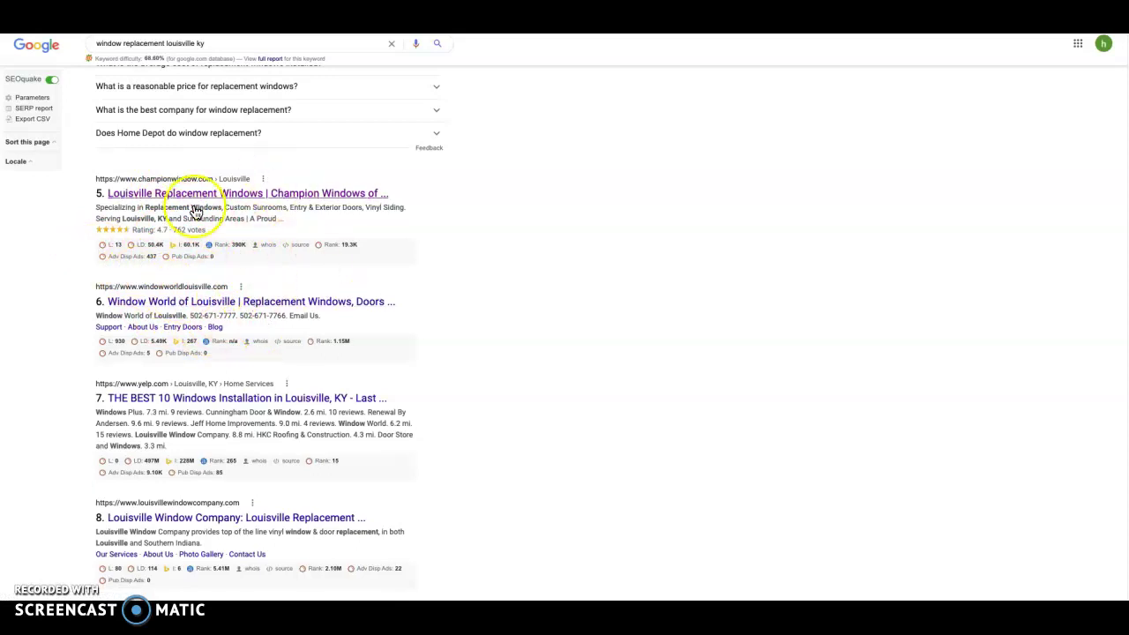
pyautogui.click(260, 278)
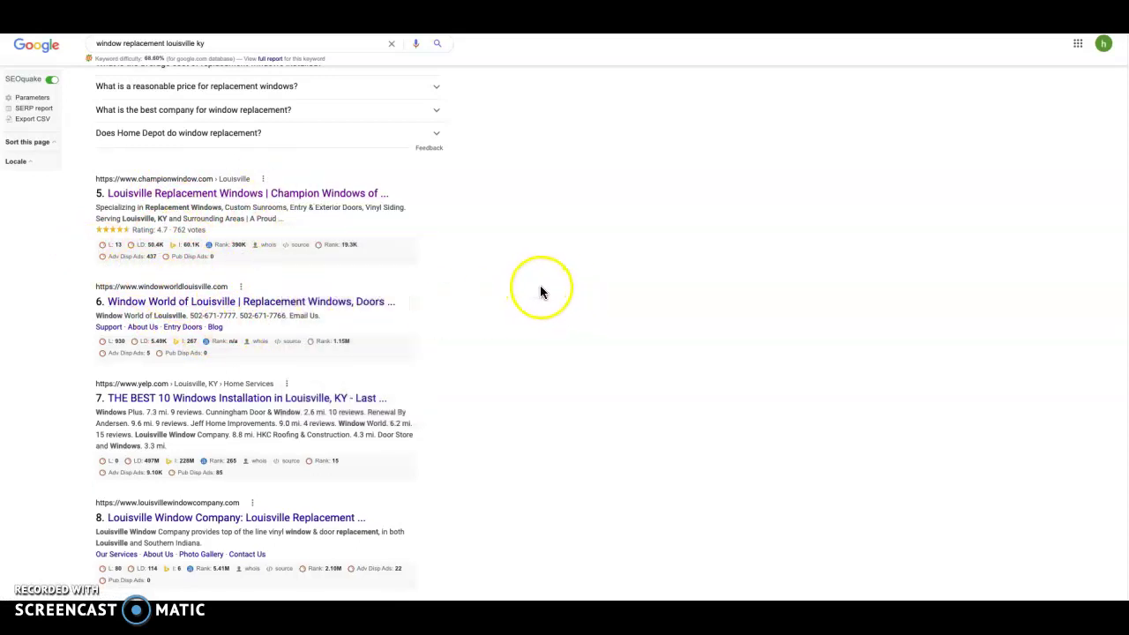
pyautogui.scroll(10, 540, 290)
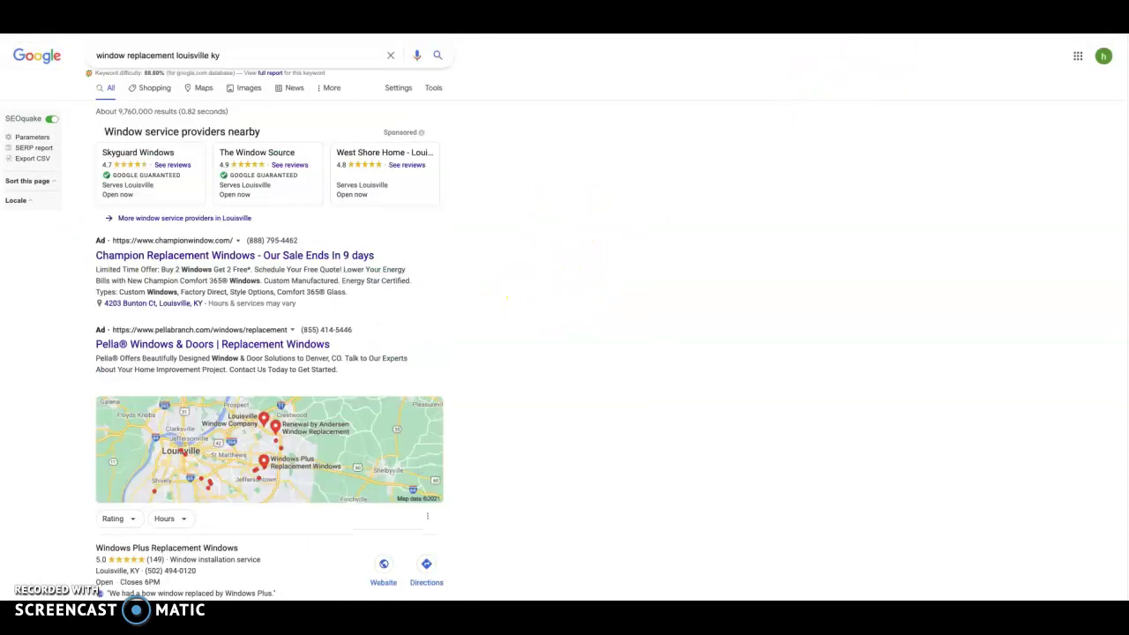
# Show the Ahrefs overview for windowdepotlouisville.com: UR 3, 24 backlinks, 7 referring domains.
pyautogui.hotkey('ctrl', 'Tab')
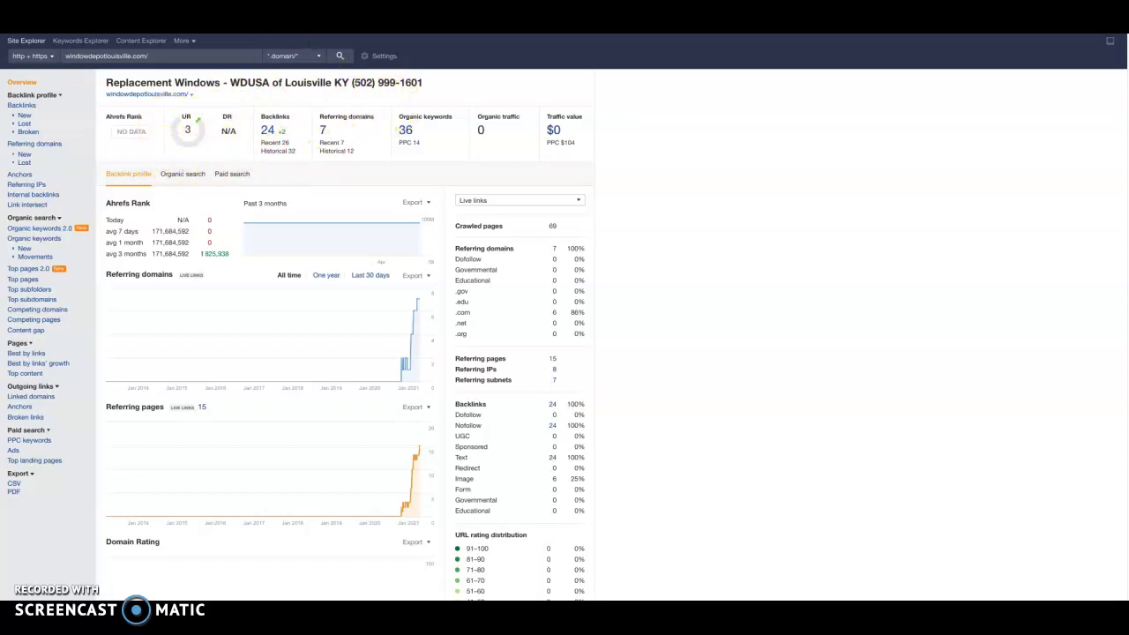
# Browse the Window Depot of Louisville homepage, then return to the window replacement Google results.
pyautogui.hotkey('ctrl', 'Tab')
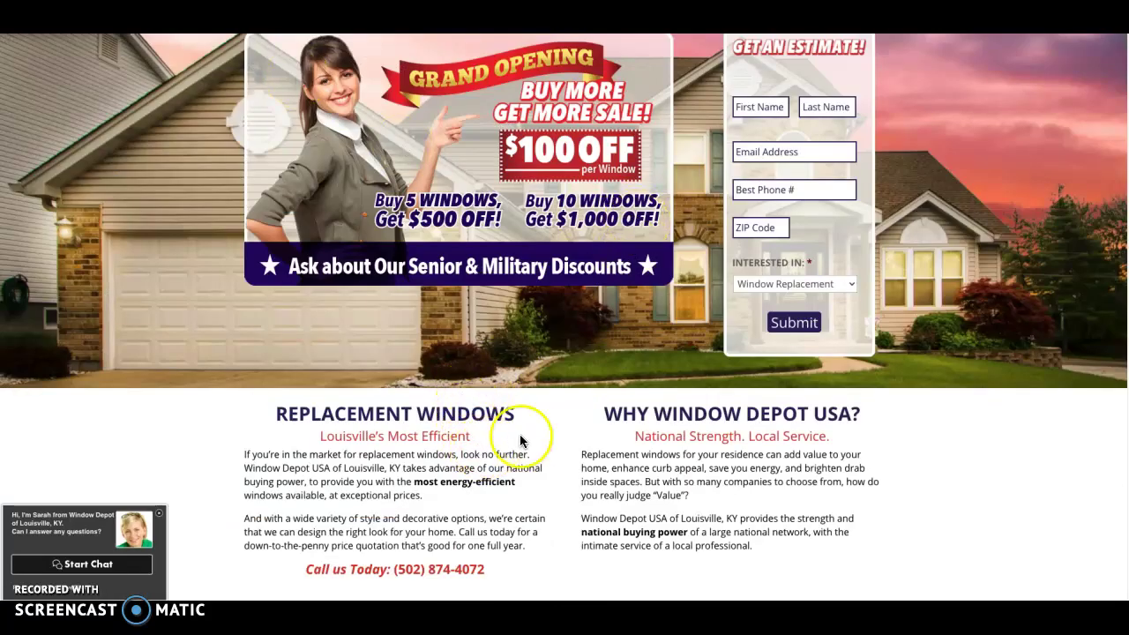
pyautogui.scroll(-2, 521, 436)
pyautogui.scroll(-5, 442, 423)
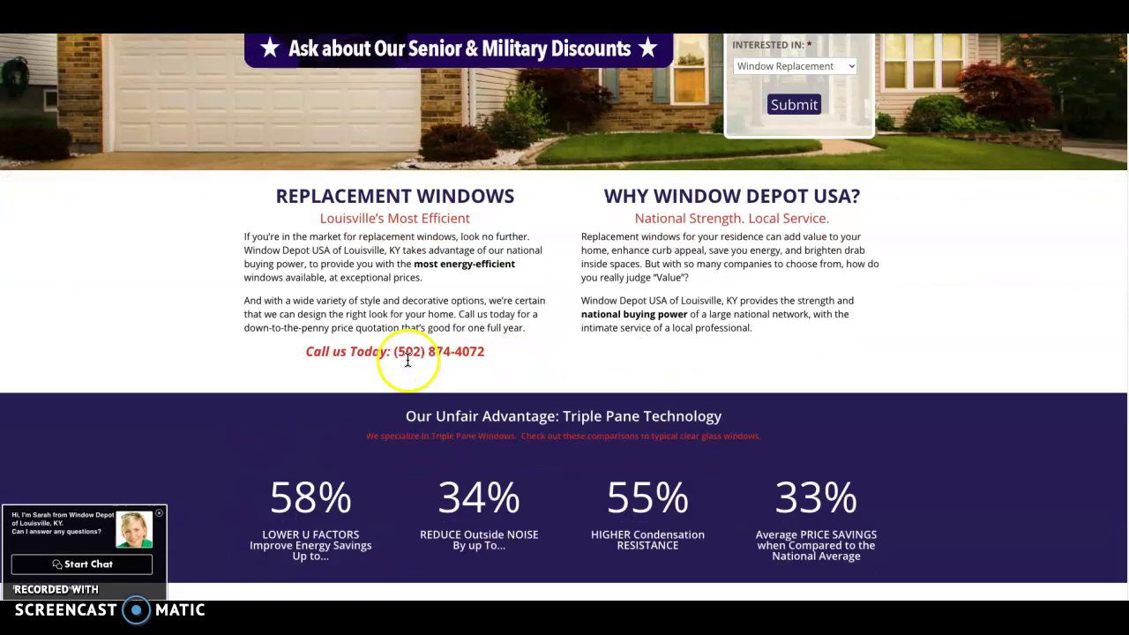
pyautogui.scroll(10, 485, 421)
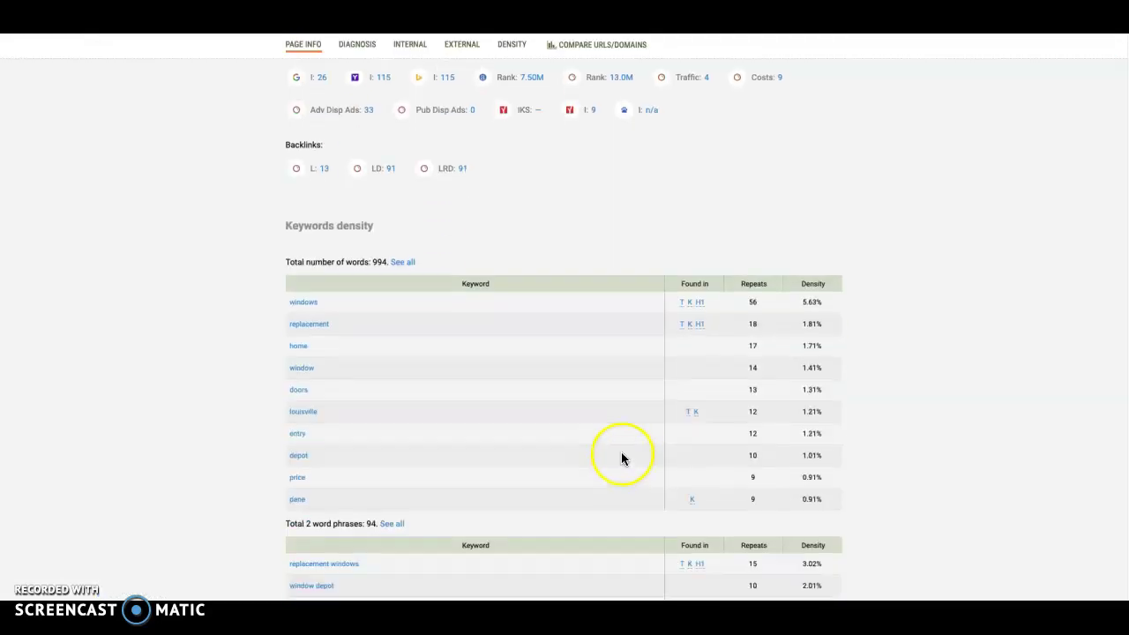
# Check windowdepotlouisville.com's SEOquake info, skim the Google results, then return to the Ahrefs overview.
pyautogui.scroll(8, 621, 452)
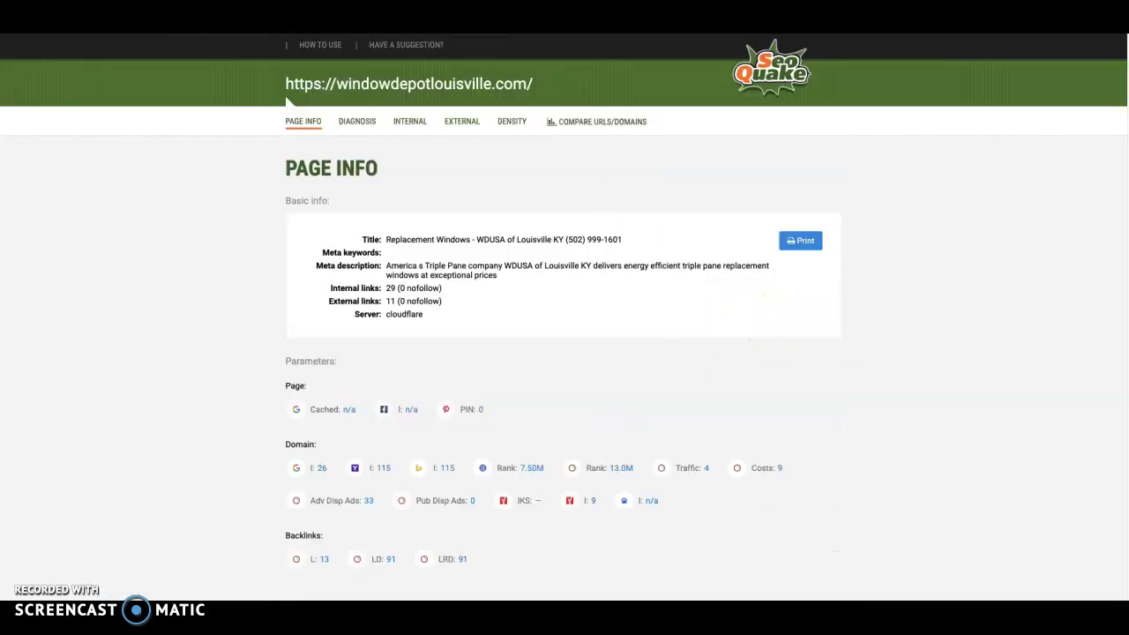
pyautogui.click(479, 263)
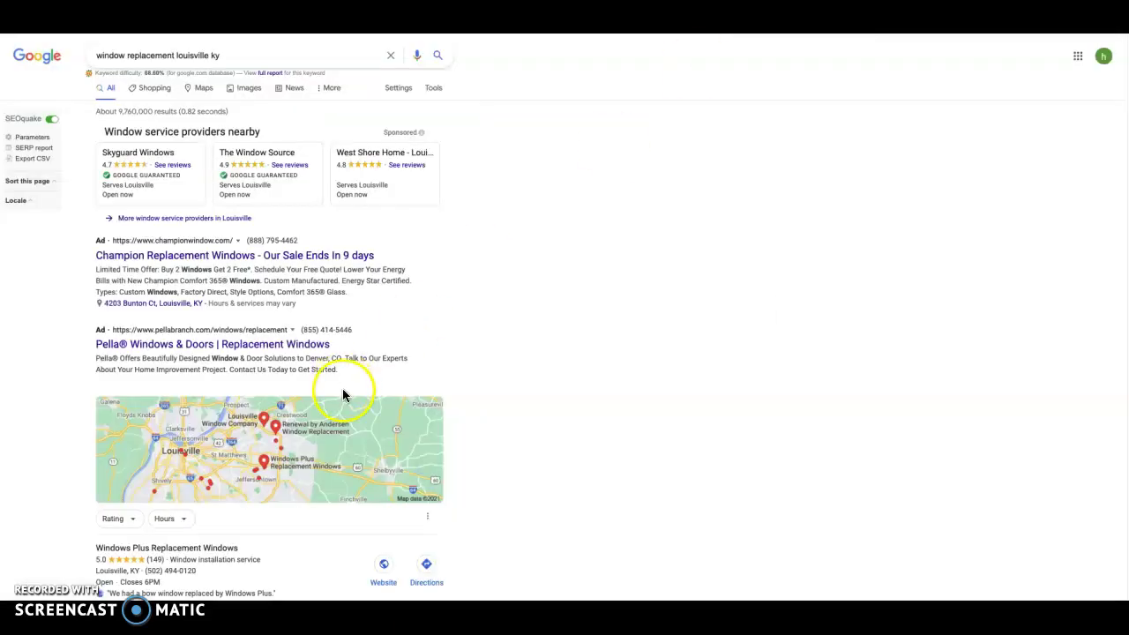
pyautogui.scroll(-5, 344, 394)
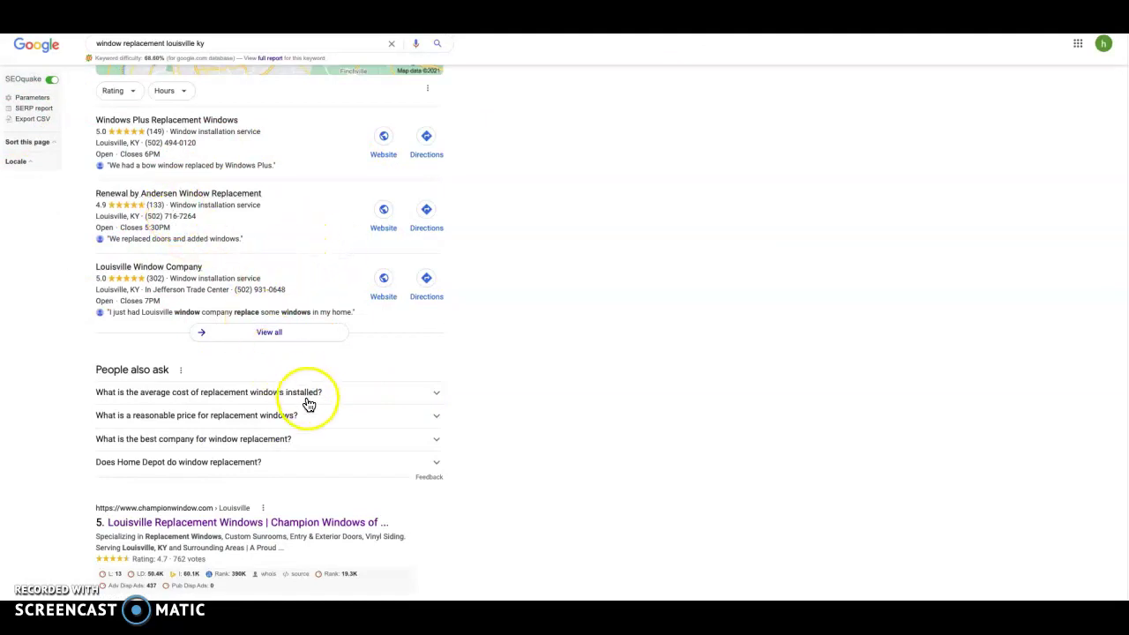
pyautogui.scroll(-1, 309, 431)
pyautogui.scroll(-4, 308, 431)
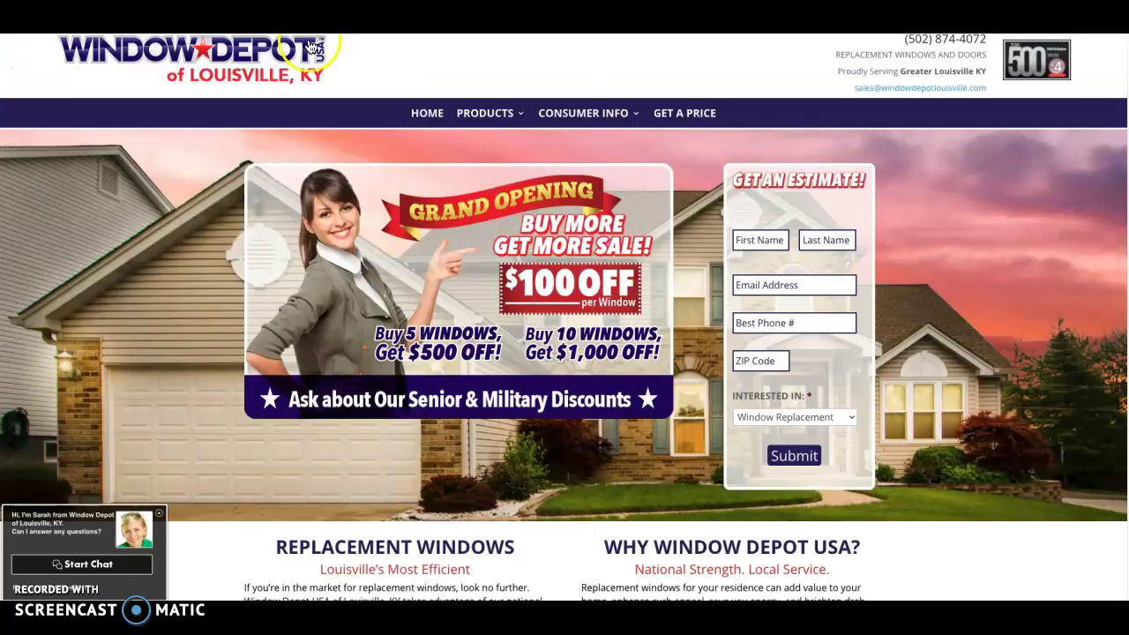
# Display the PRODUCTS dropdown of window types on the Window Depot of Louisville homepage.
pyautogui.moveTo(485, 113)
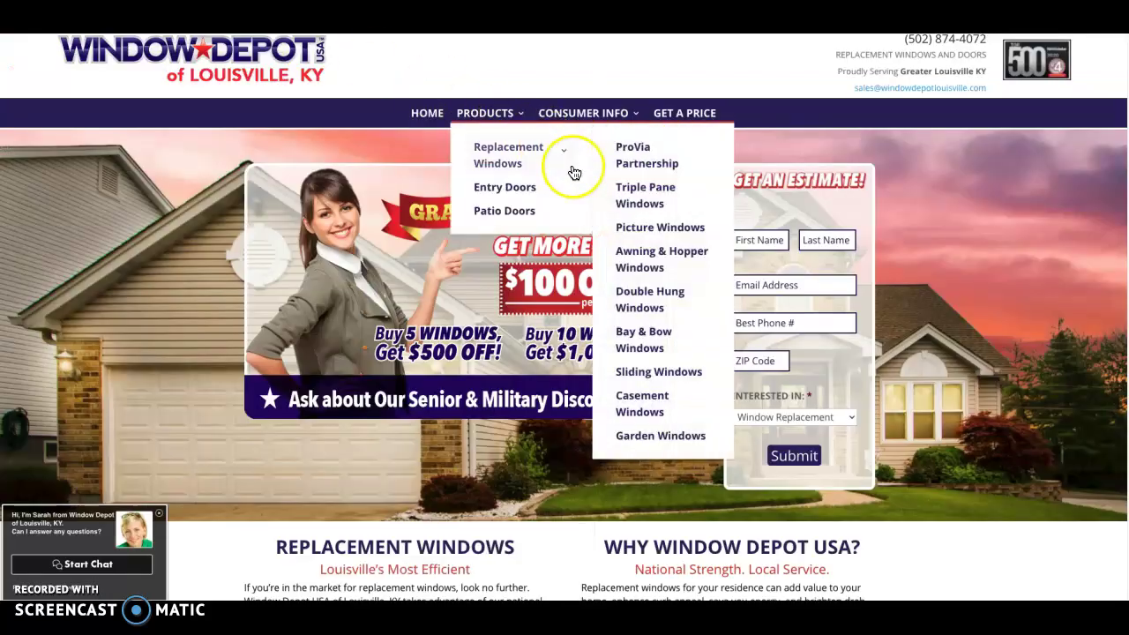